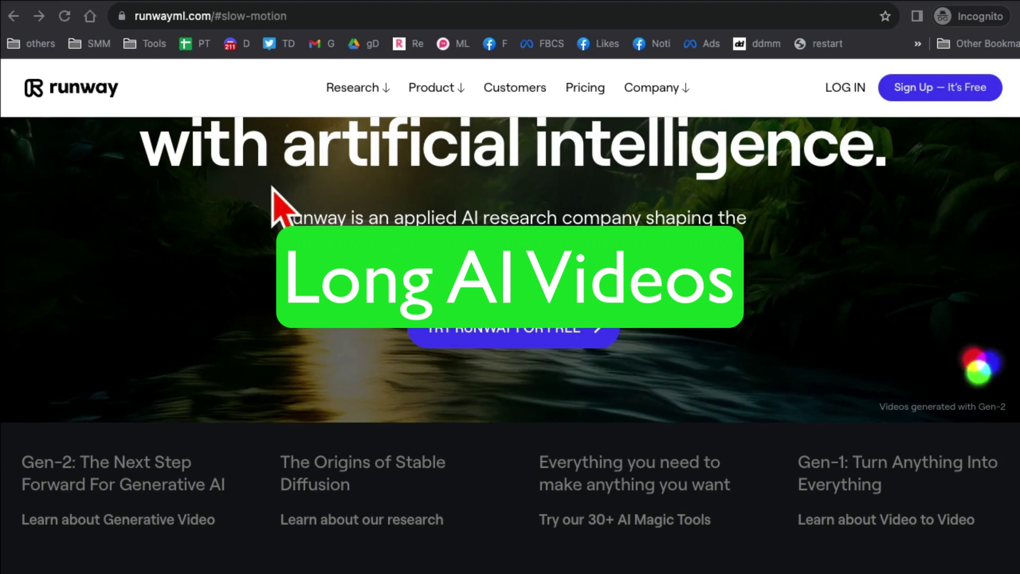
Scroll the runwayml.com homepage down to the AI Magic Tools 'Generate Videos' section with its wave preview.
scroll(277, 204, up, 3)
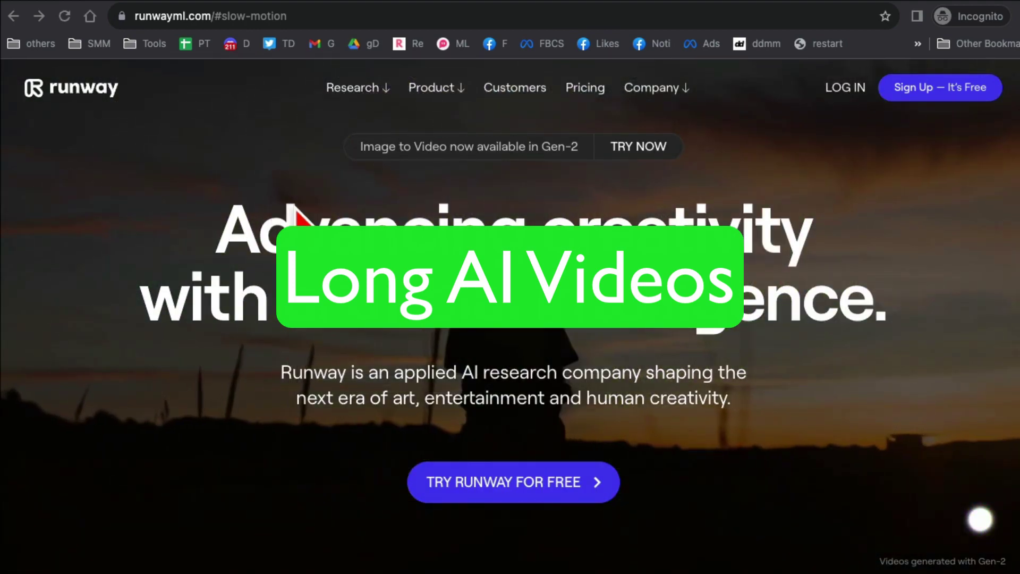
scroll(295, 208, down, 10)
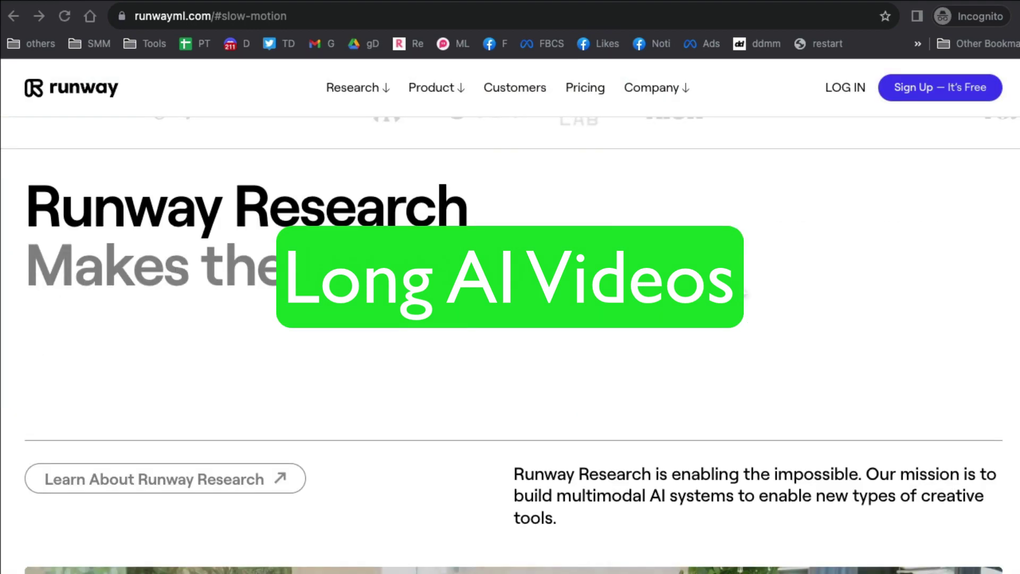
scroll(725, 287, down, 15)
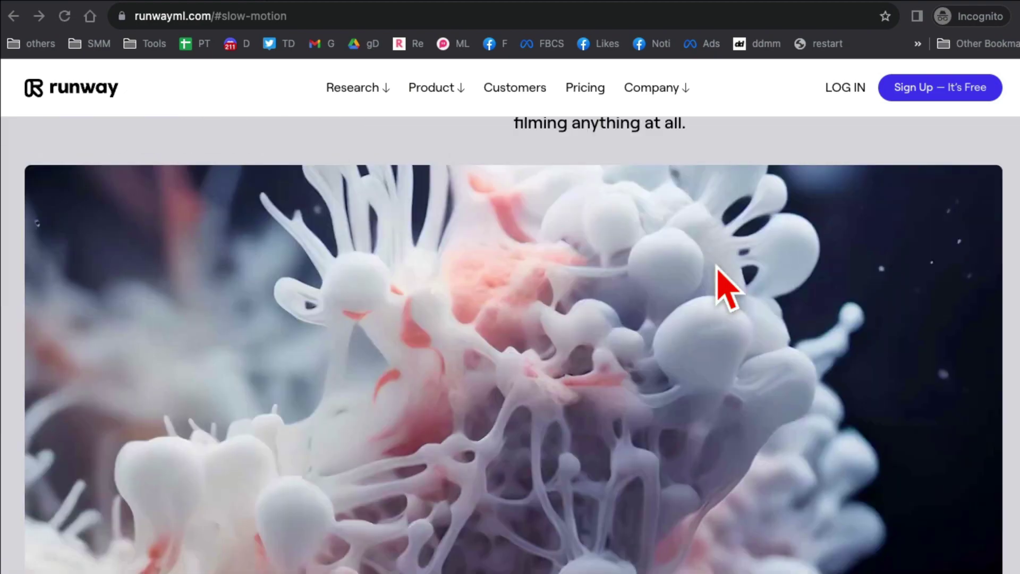
scroll(717, 267, down, 5)
scroll(596, 193, up, 2)
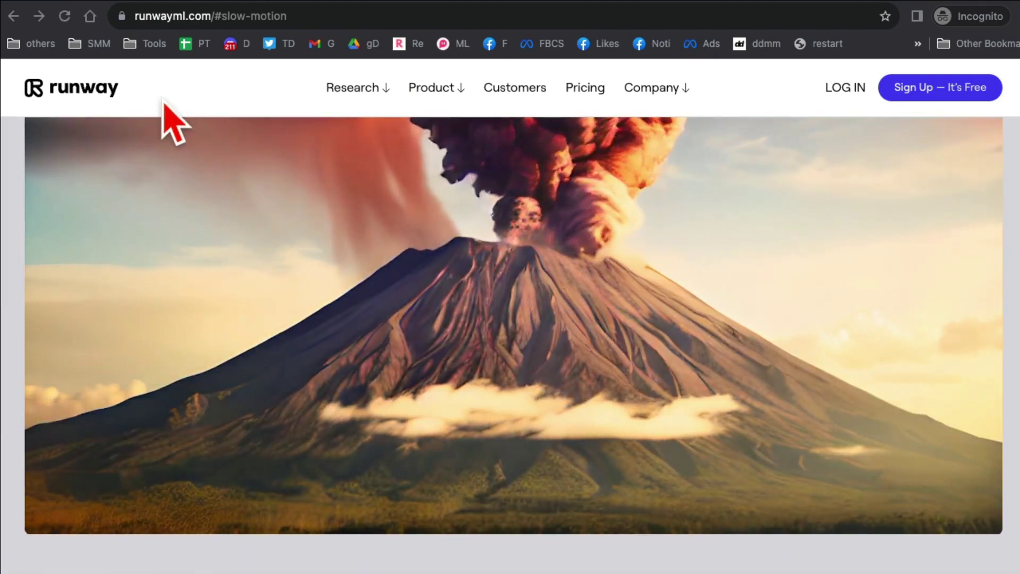
scroll(371, 326, down, 6)
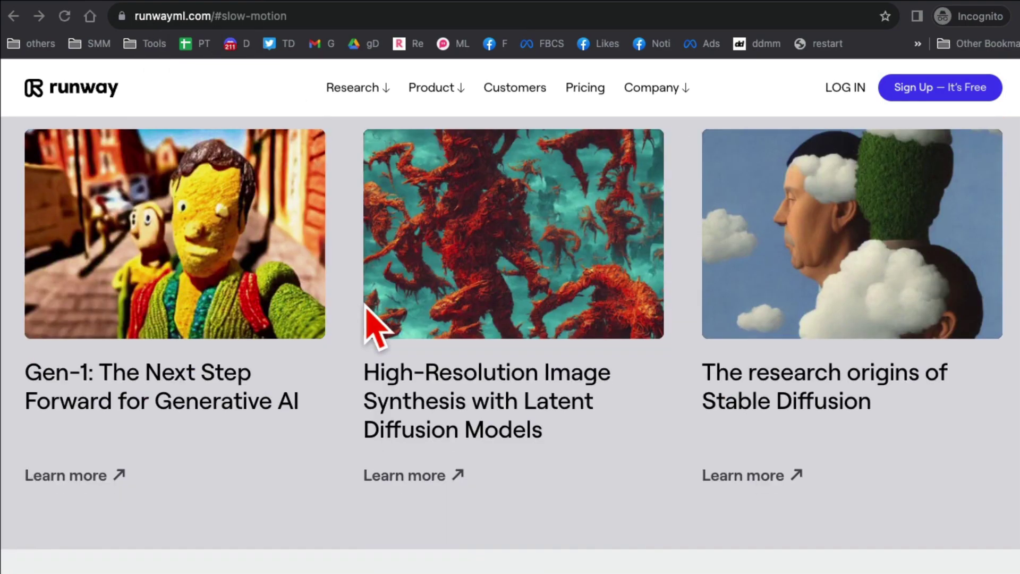
scroll(371, 325, up, 6)
scroll(340, 308, down, 2)
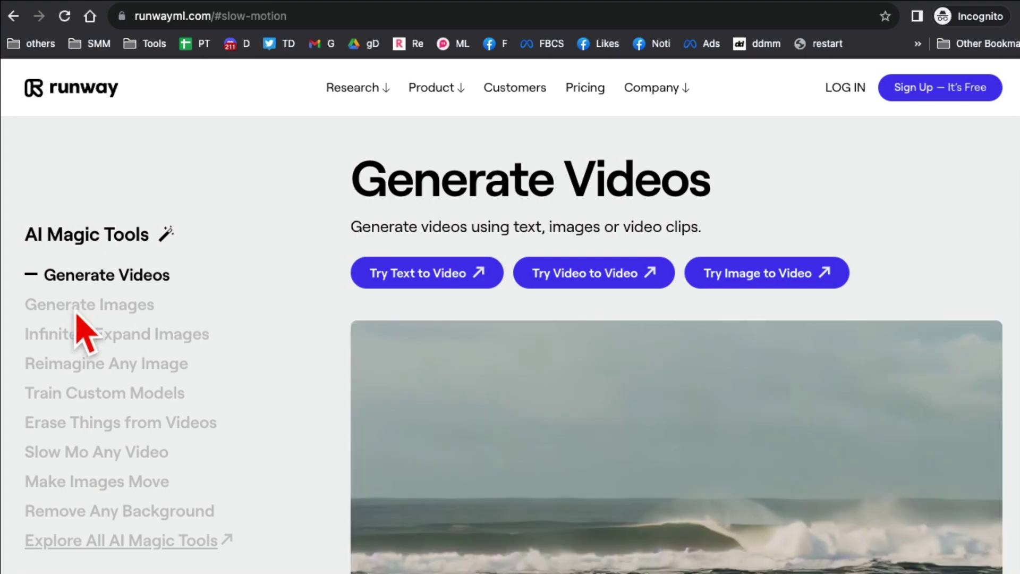
Jump to the Generate Images section, then back to the Generate Videos section.
click(109, 304)
click(124, 277)
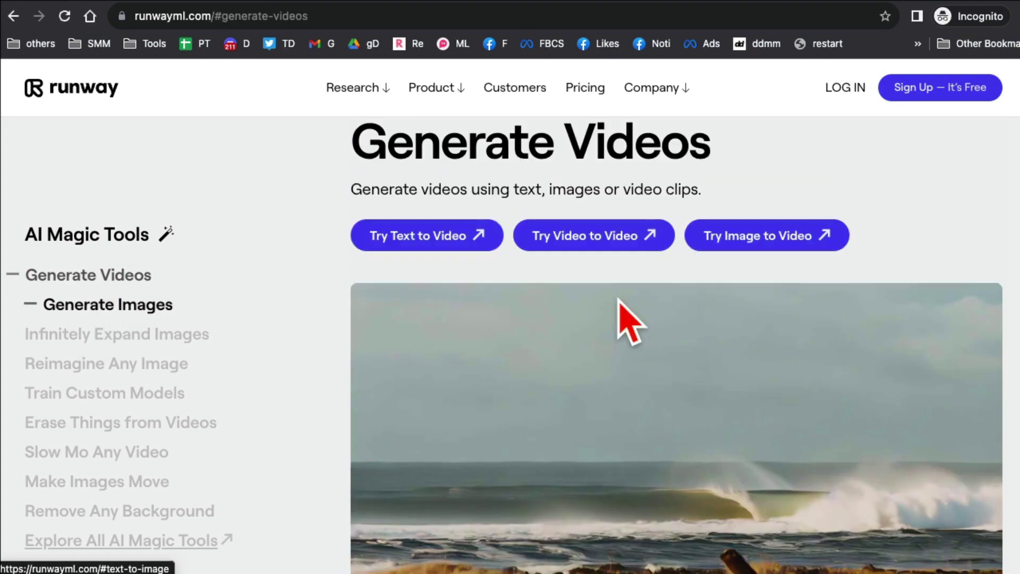
scroll(372, 224, down, 2)
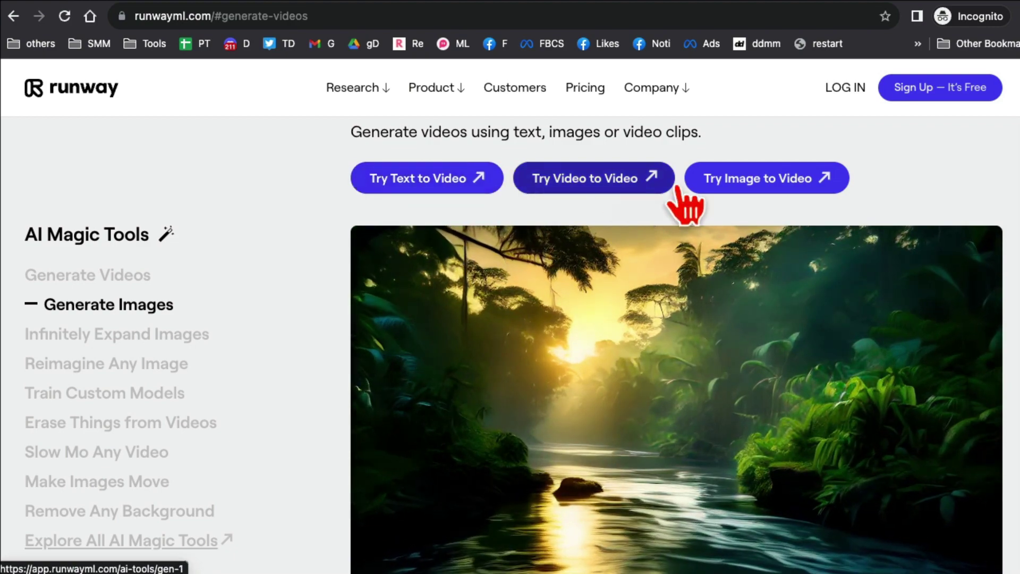
scroll(615, 184, down, 1)
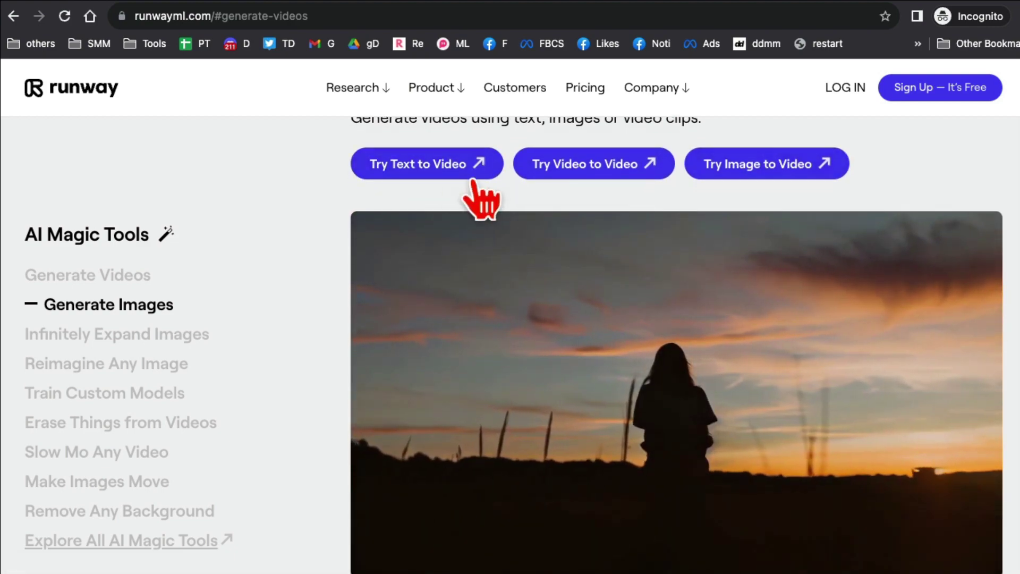
scroll(660, 297, up, 3)
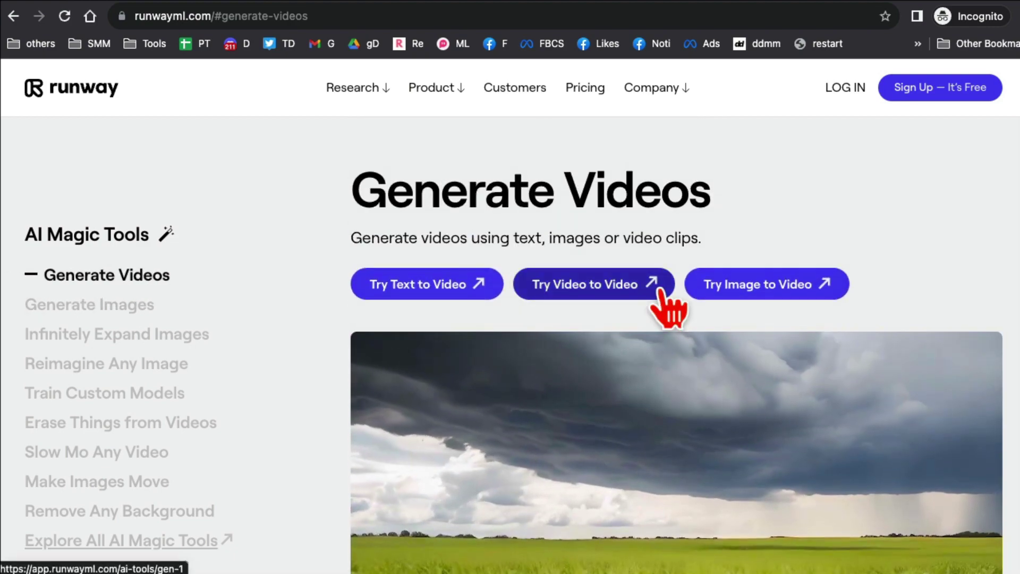
Select the Generate Videos heading, then return to the 'Advancing creativity with artificial intelligence' banner.
drag(386, 191, 676, 205)
triple_click(534, 201)
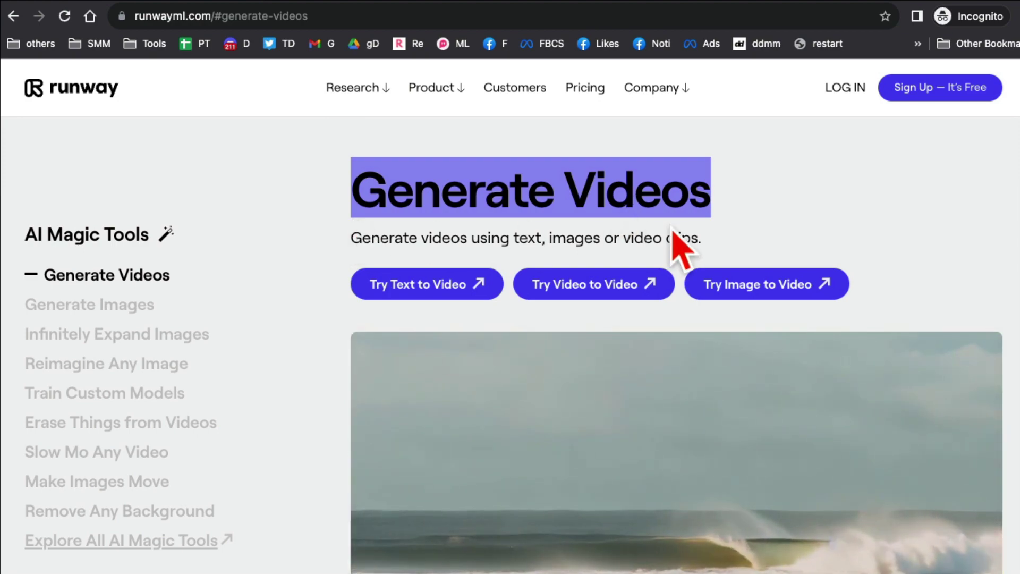
scroll(683, 228, down, 20)
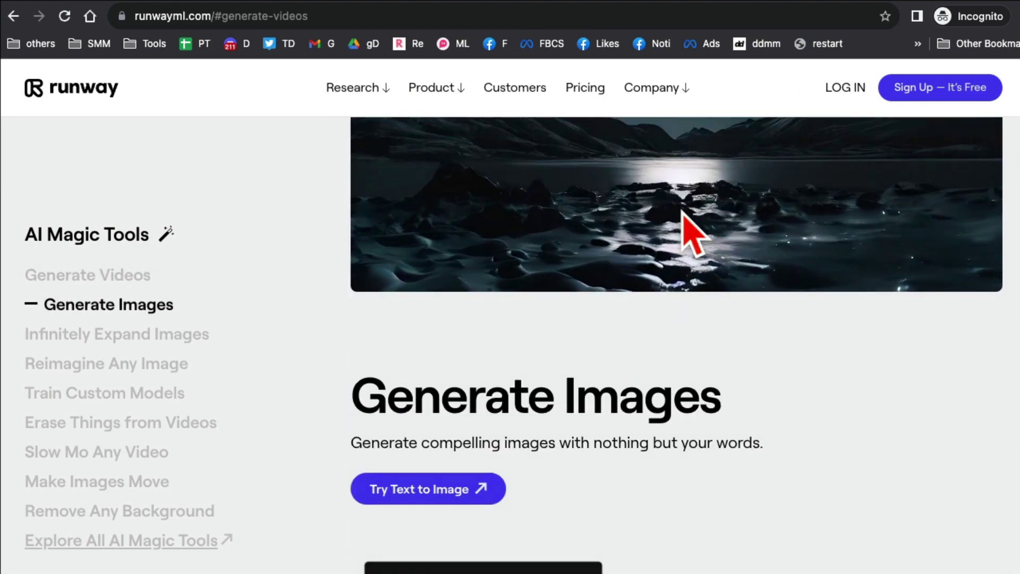
scroll(683, 226, up, 20)
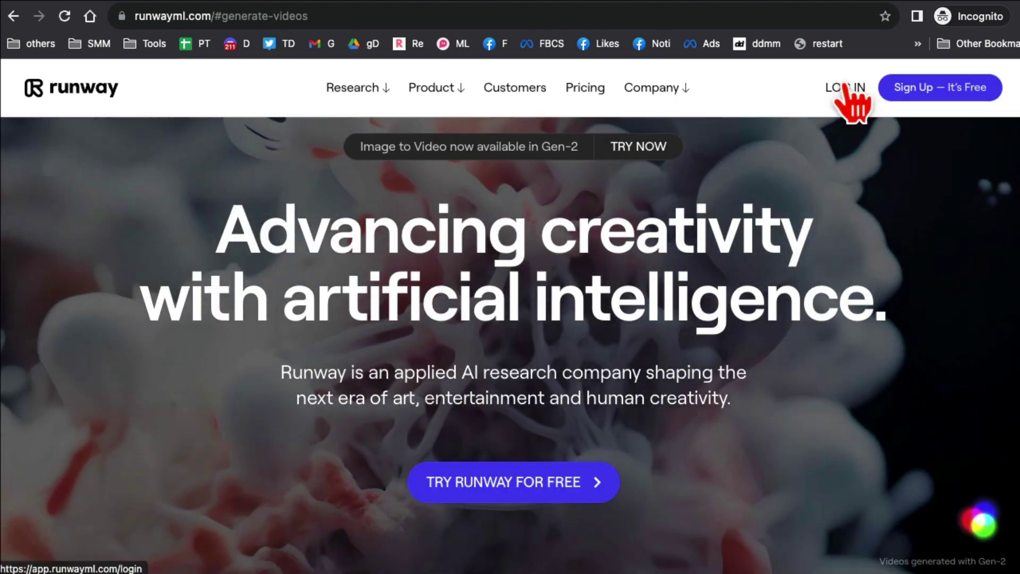
Log in to Runway with the saved Chrome login details.
click(848, 87)
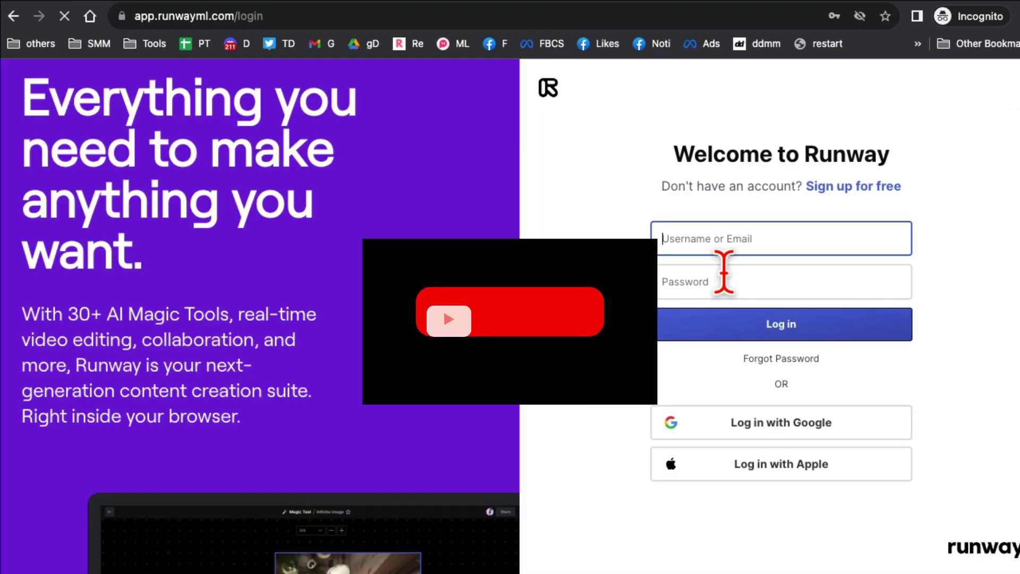
click(701, 236)
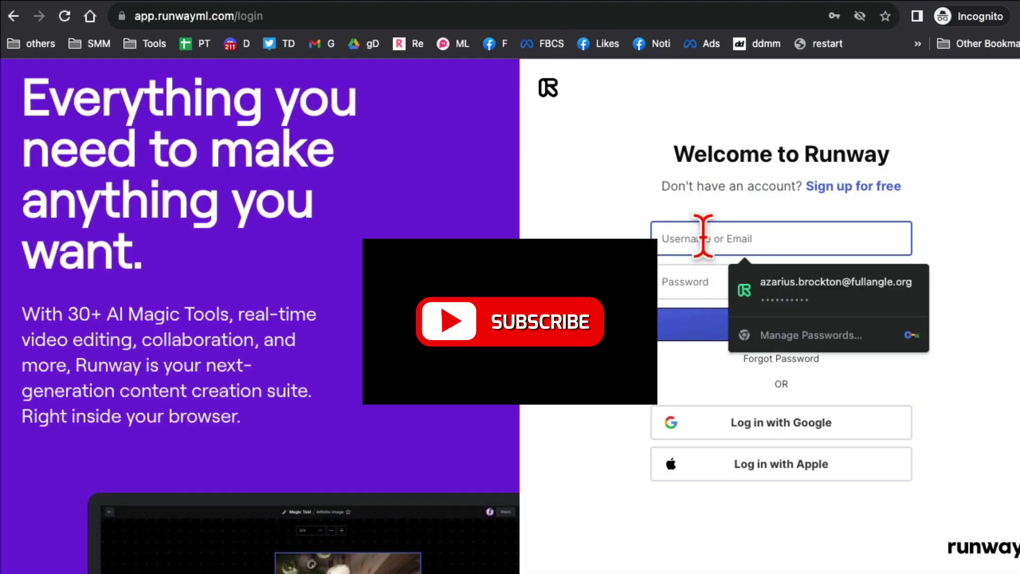
click(760, 277)
click(750, 324)
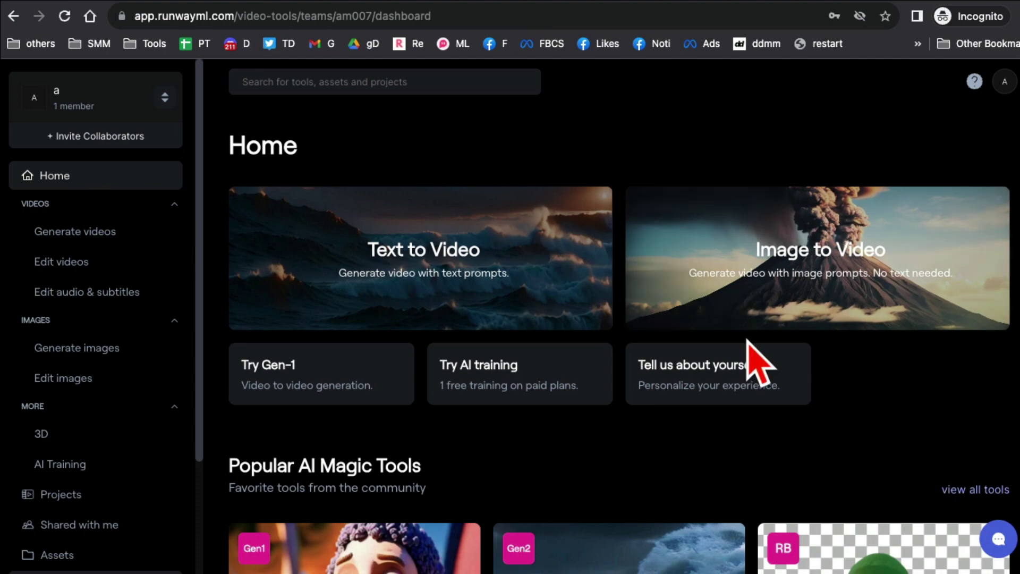
Open the Gen-2 Text/Image to Video card from the Generate videos list.
scroll(751, 353, down, 8)
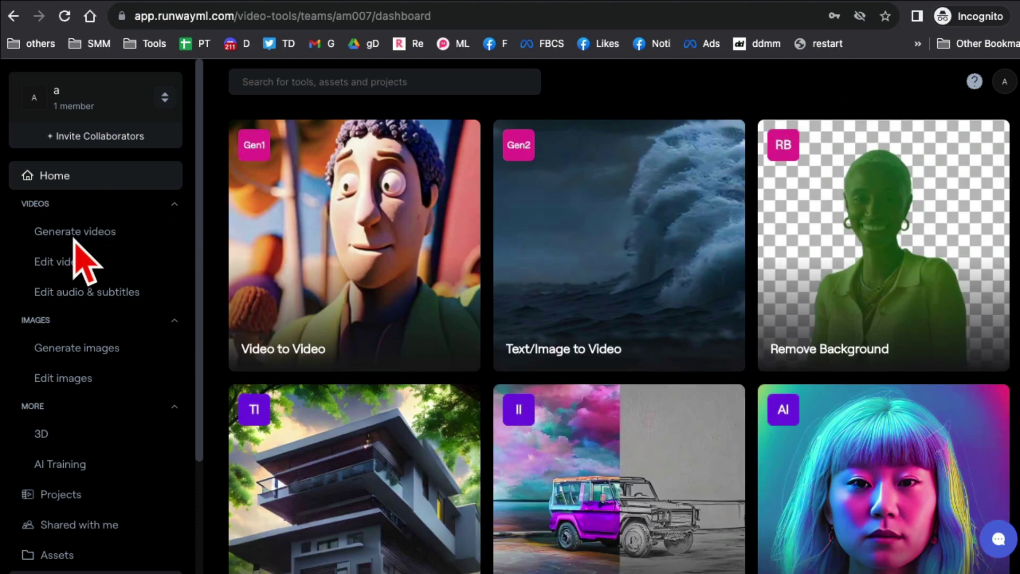
click(114, 231)
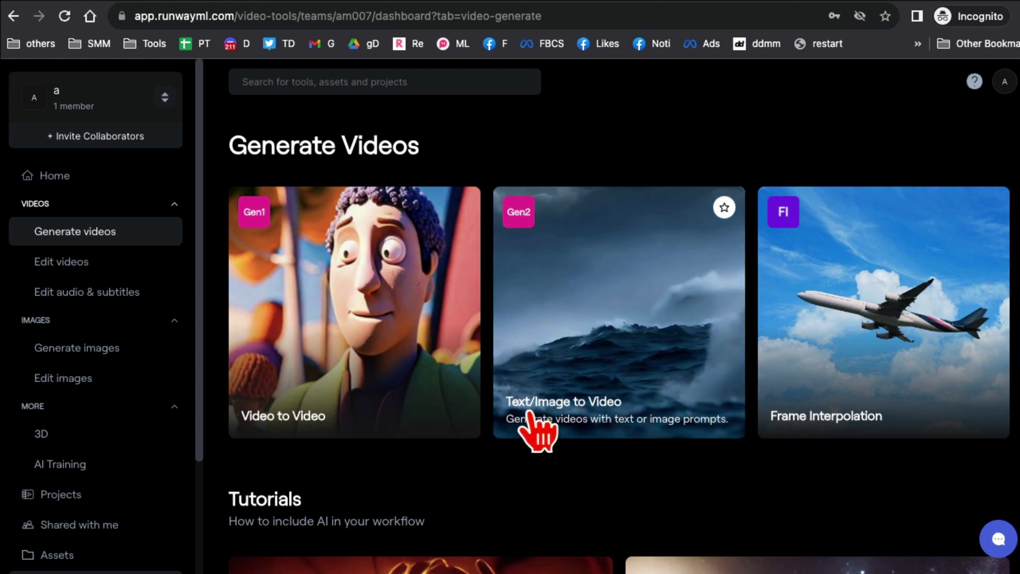
click(611, 348)
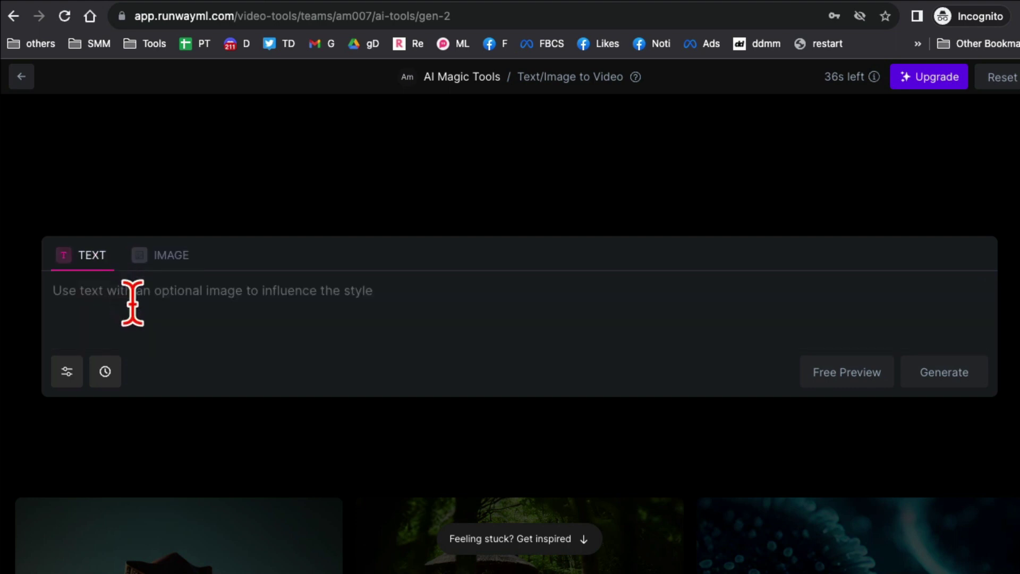
click(161, 258)
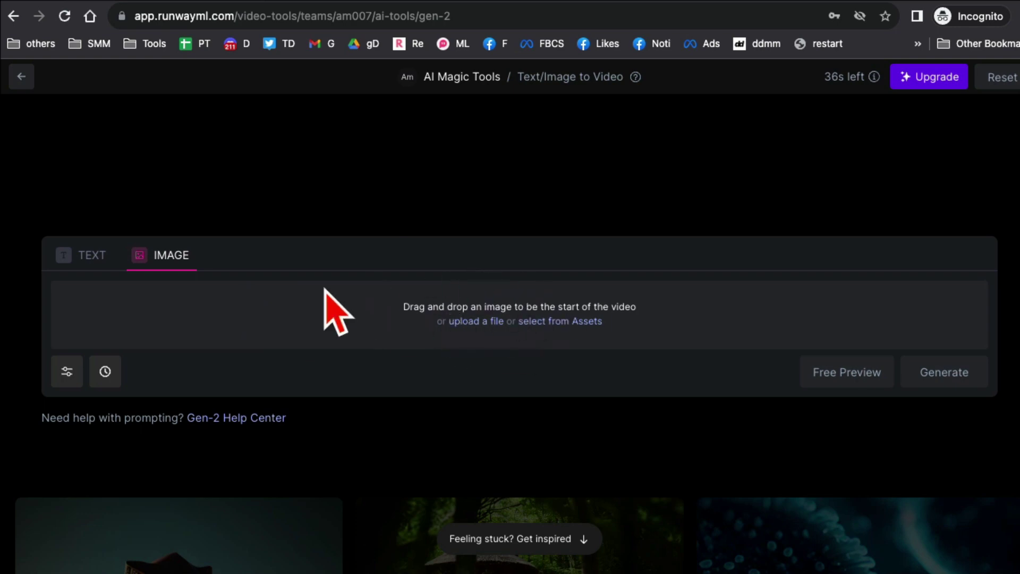
click(82, 258)
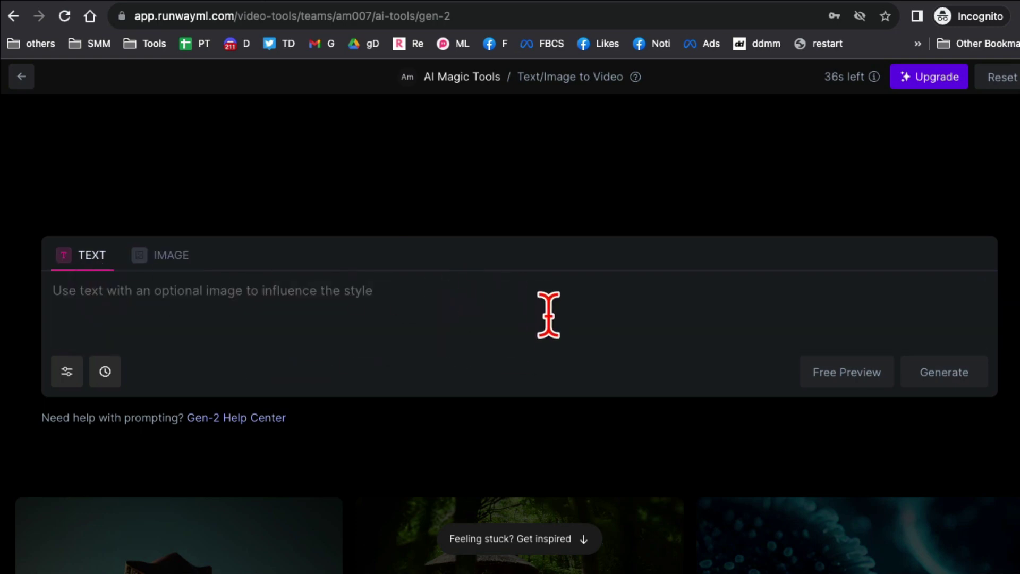
scroll(552, 340, down, 5)
scroll(638, 361, down, 3)
scroll(717, 366, down, 10)
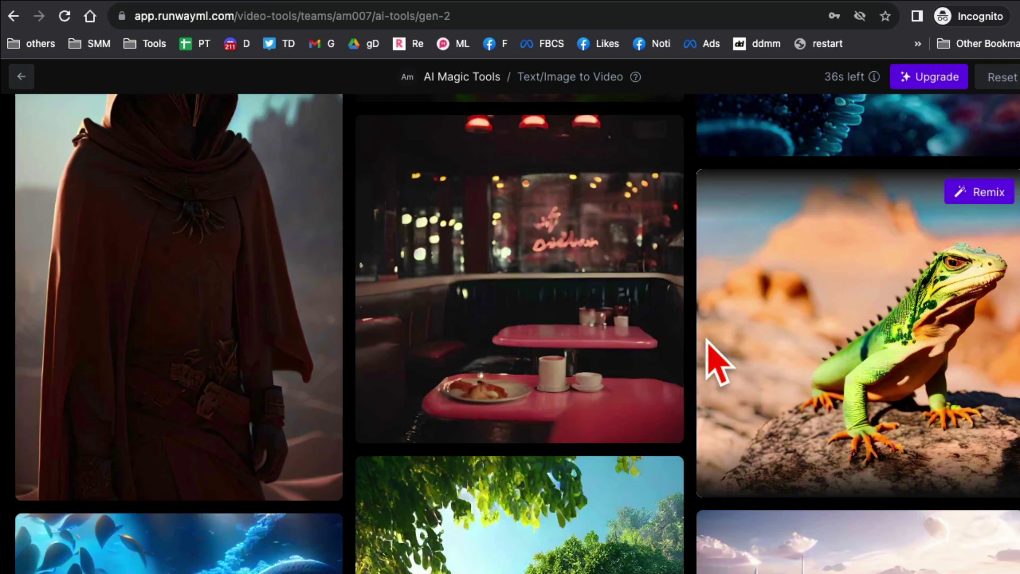
scroll(615, 341, down, 2)
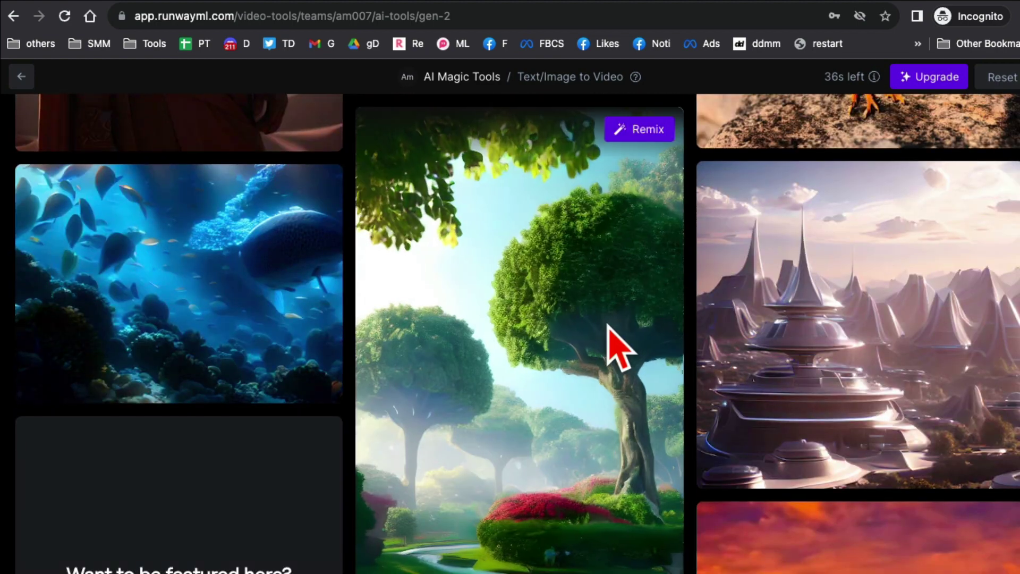
scroll(584, 335, down, 9)
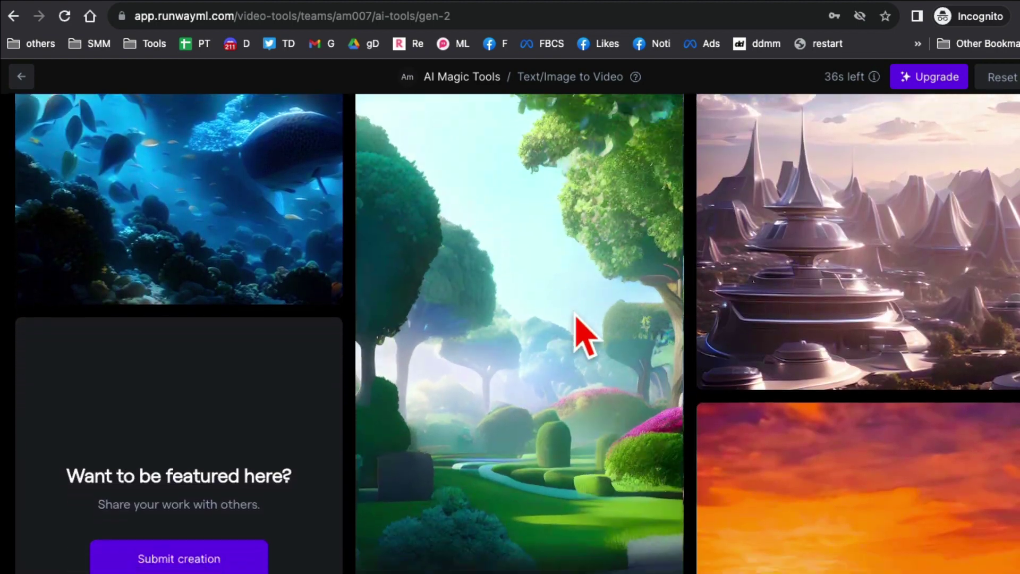
scroll(557, 308, down, 4)
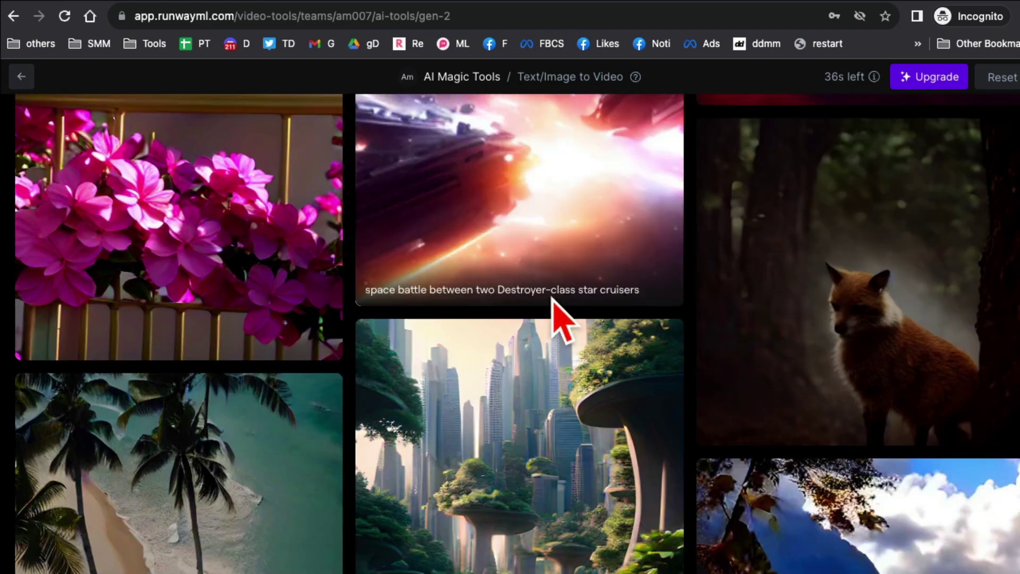
scroll(512, 292, down, 6)
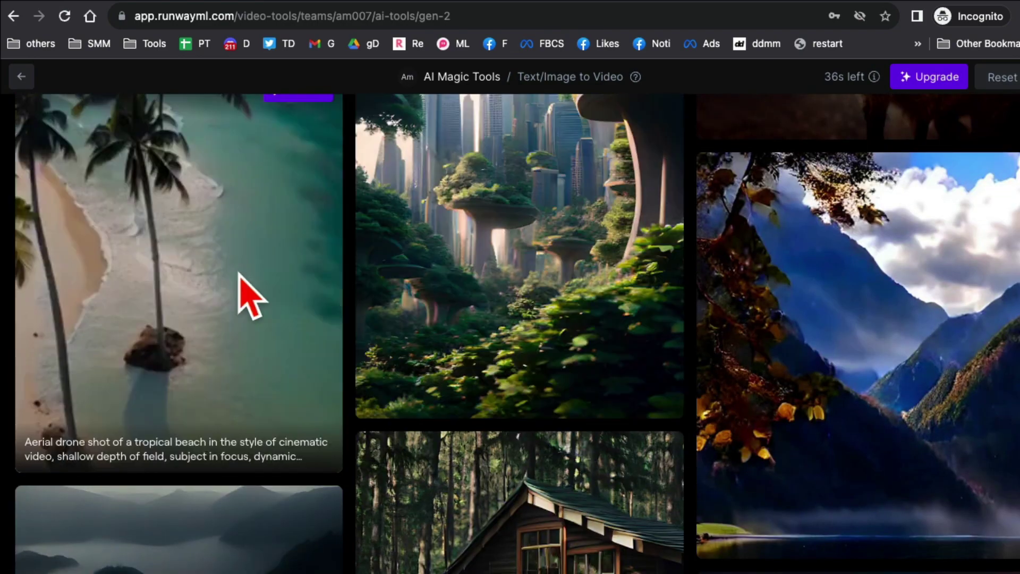
scroll(581, 292, down, 6)
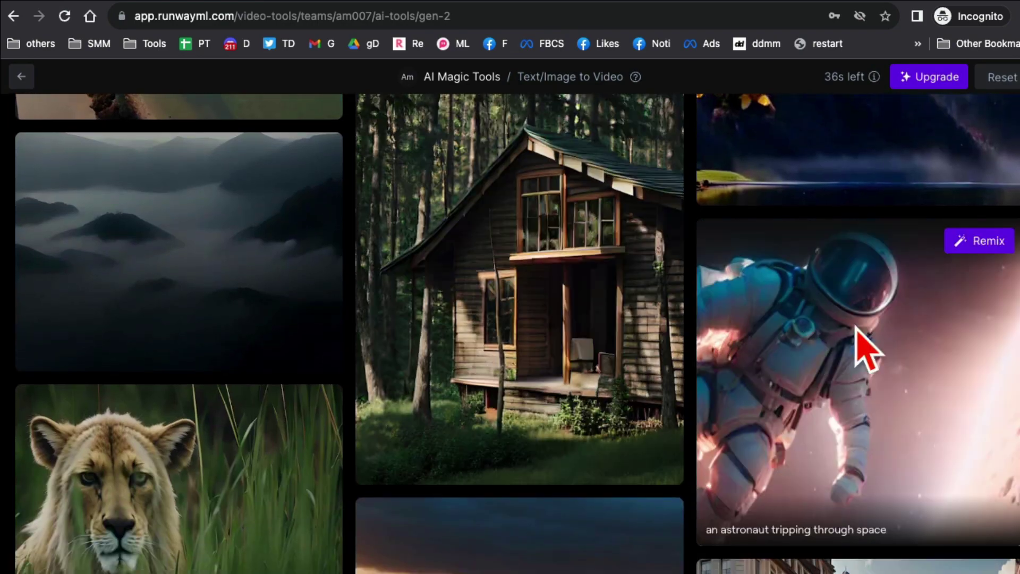
scroll(691, 404, down, 4)
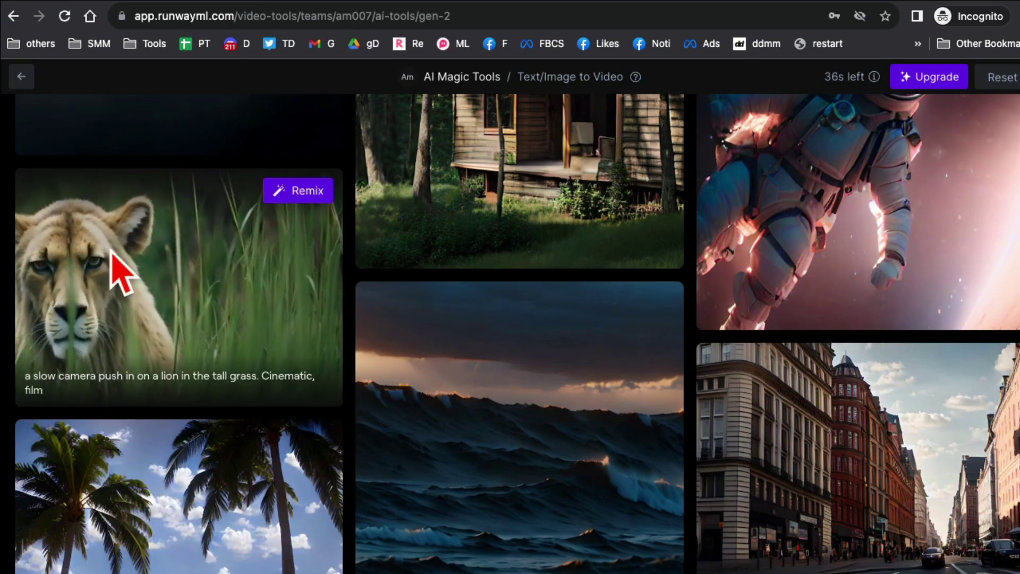
Remix the lion tile and replace its prompt with 'sunset at the beach, wind blowing and water'.
click(299, 192)
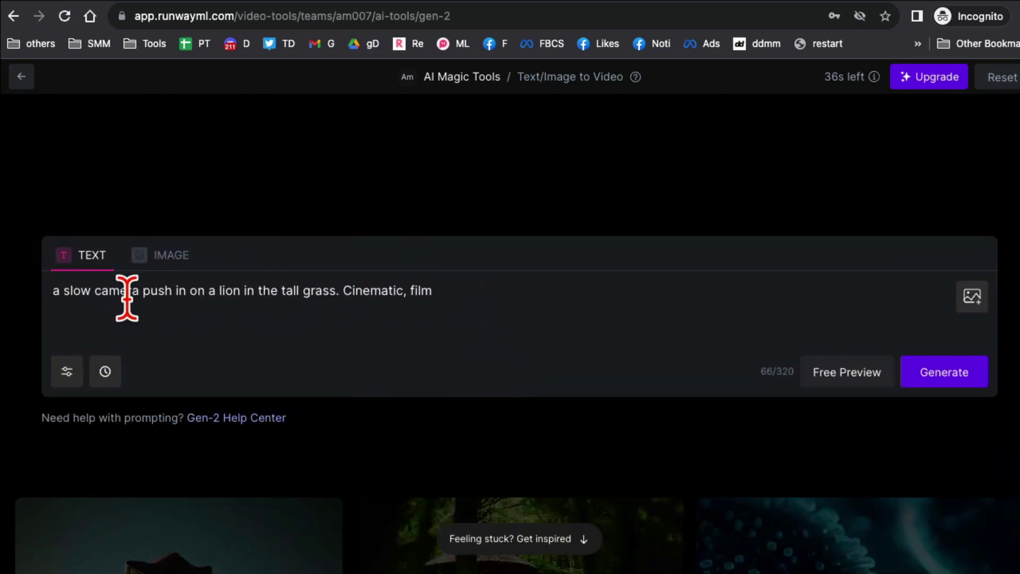
triple_click(221, 293)
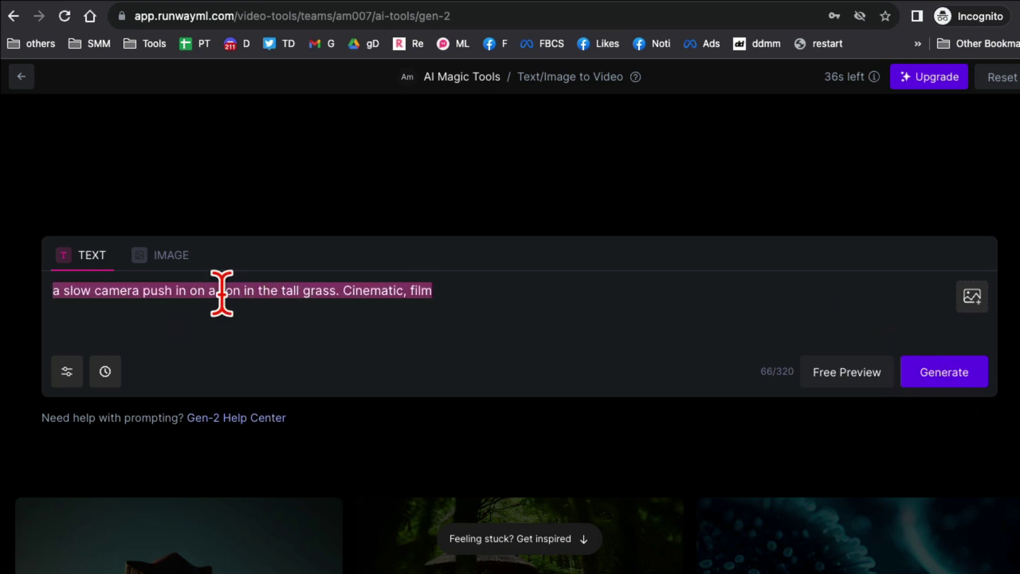
key(BackSpace)
text(sunset at the beach, wind blowing and water)
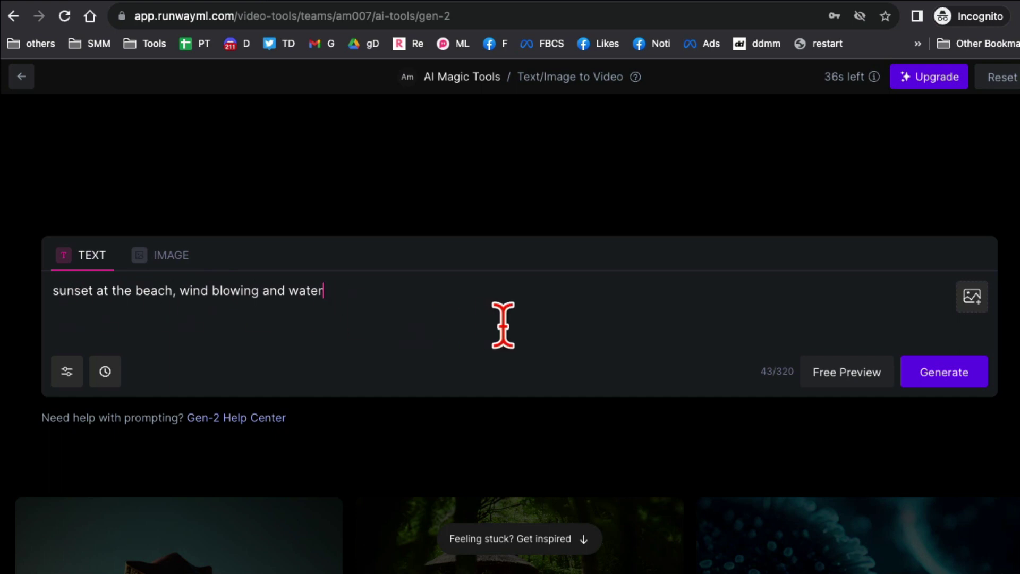
click(67, 372)
click(67, 372)
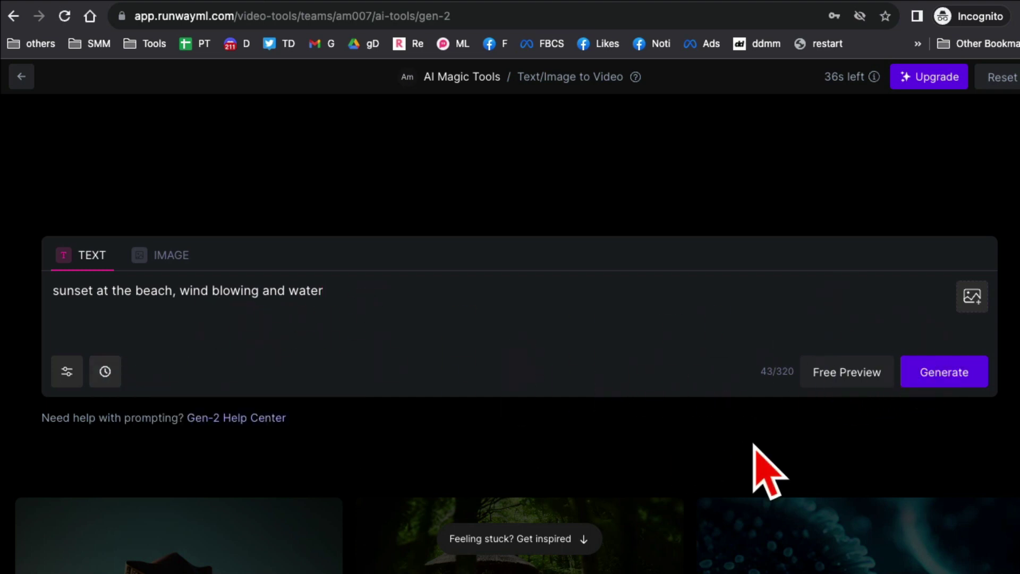
Generate the 4-second sunset-over-waves clip from the beach prompt and play it back.
click(944, 372)
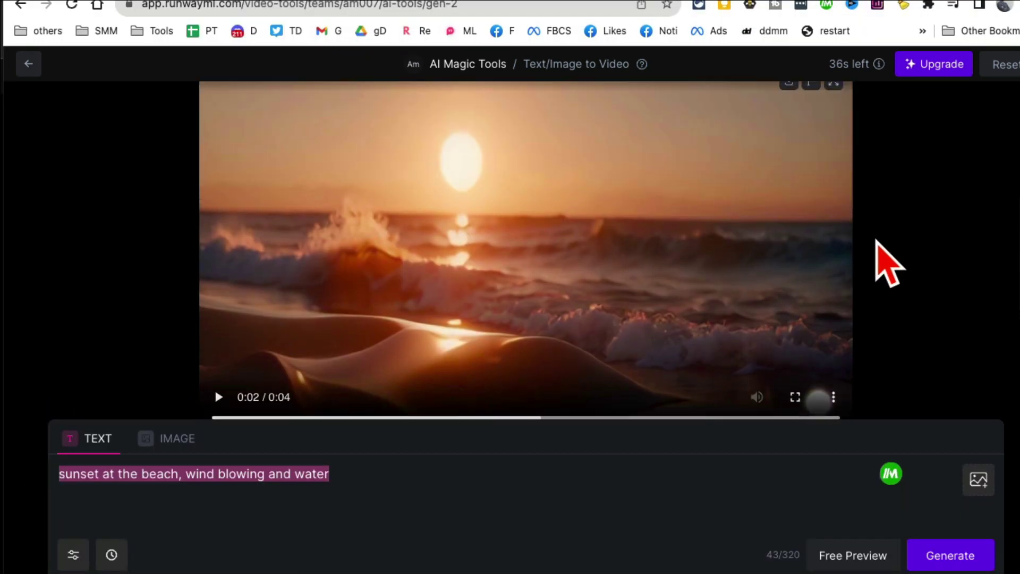
scroll(818, 250, down, 1)
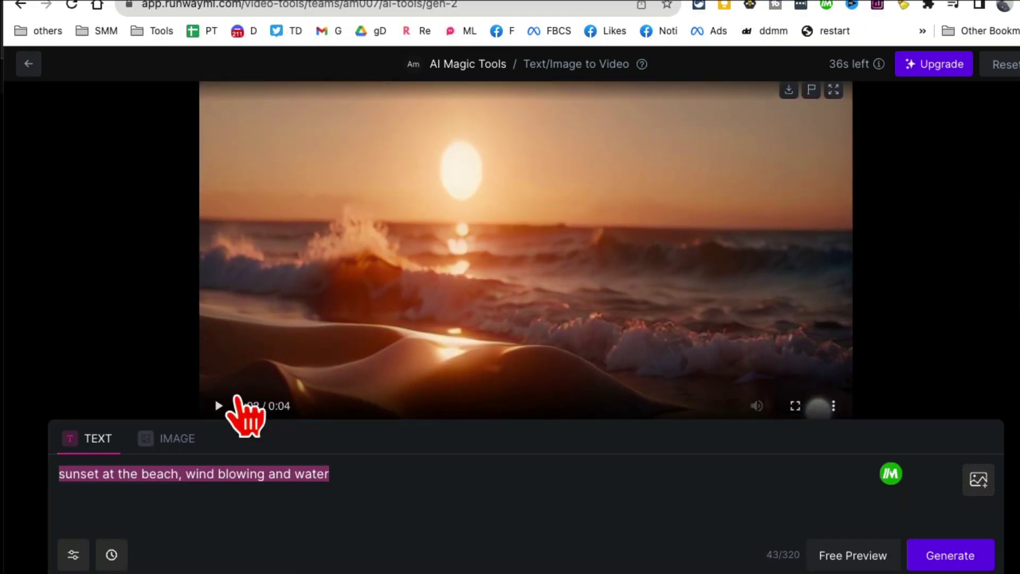
click(220, 404)
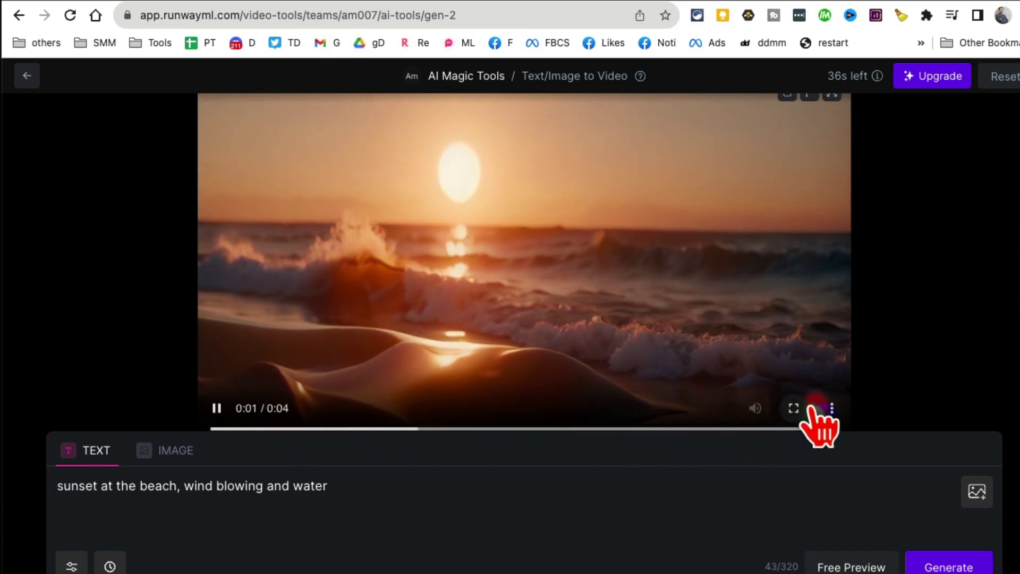
click(216, 418)
scroll(518, 374, up, 2)
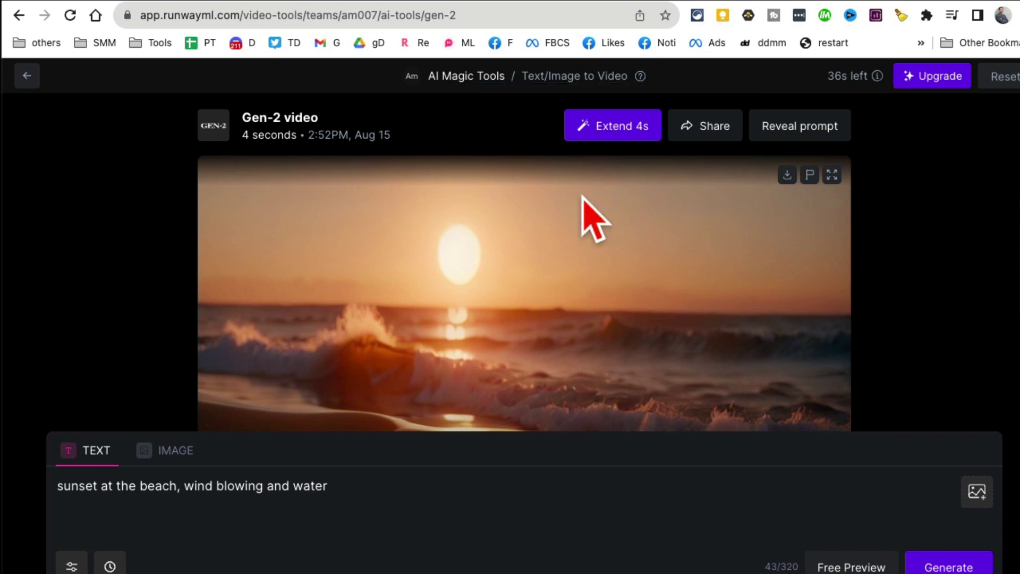
scroll(590, 216, down, 2)
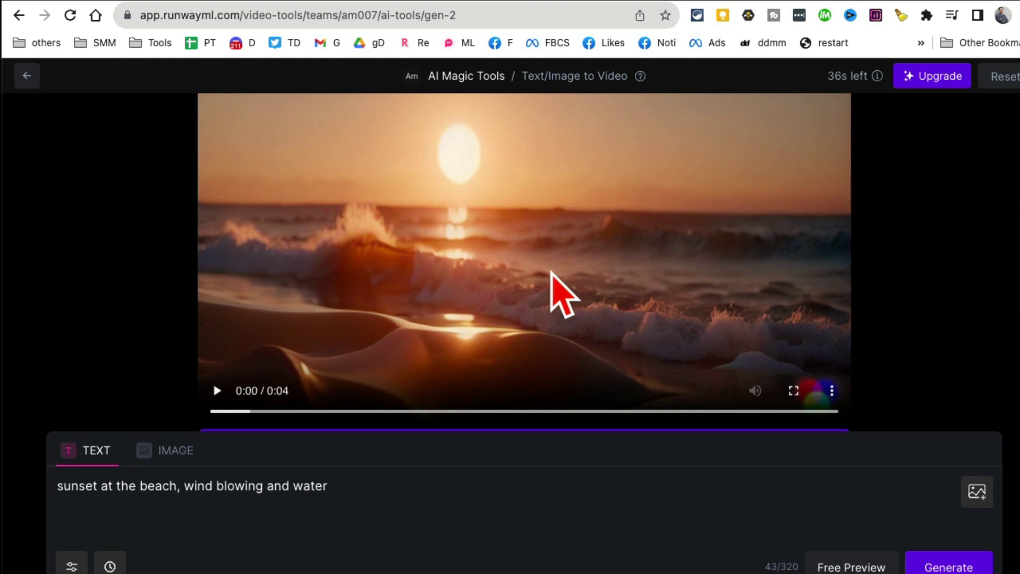
scroll(553, 281, down, 3)
scroll(555, 287, down, 5)
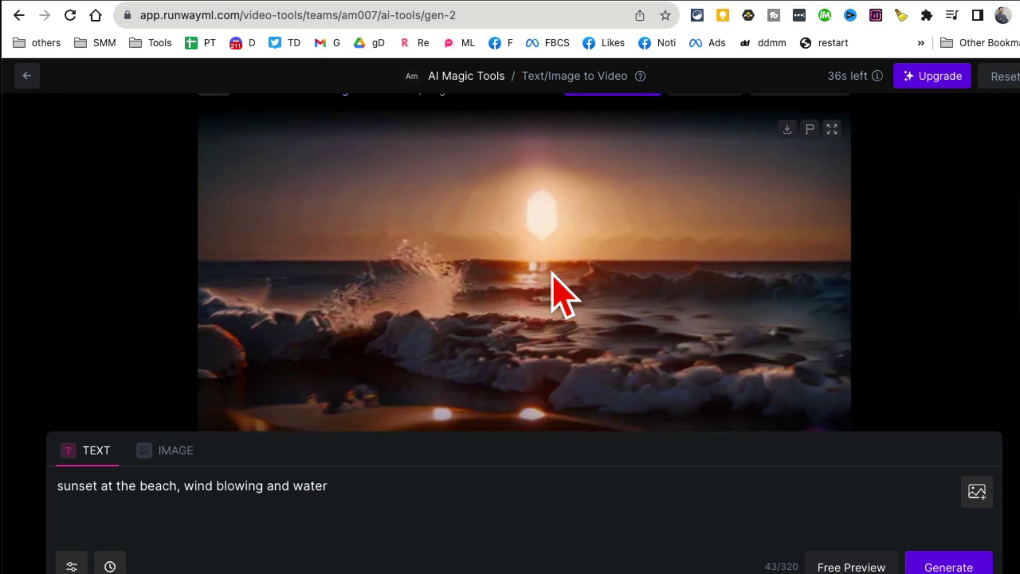
scroll(552, 282, down, 1)
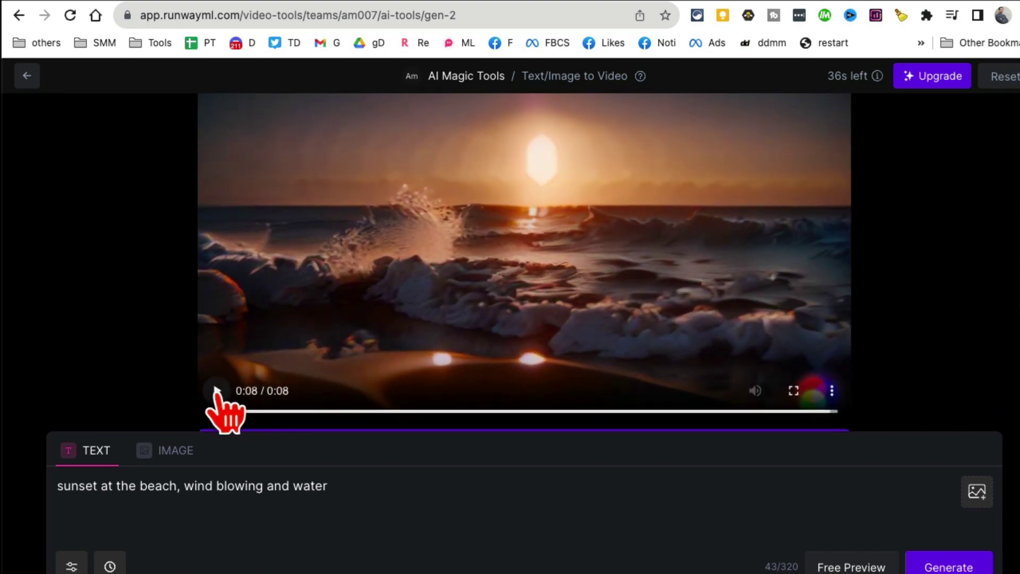
click(217, 392)
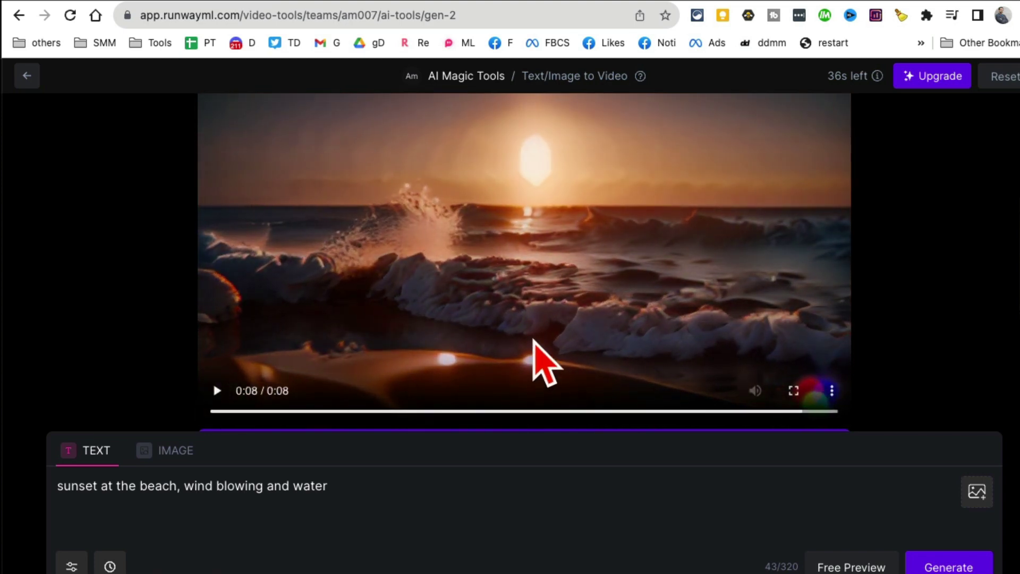
scroll(542, 363, up, 4)
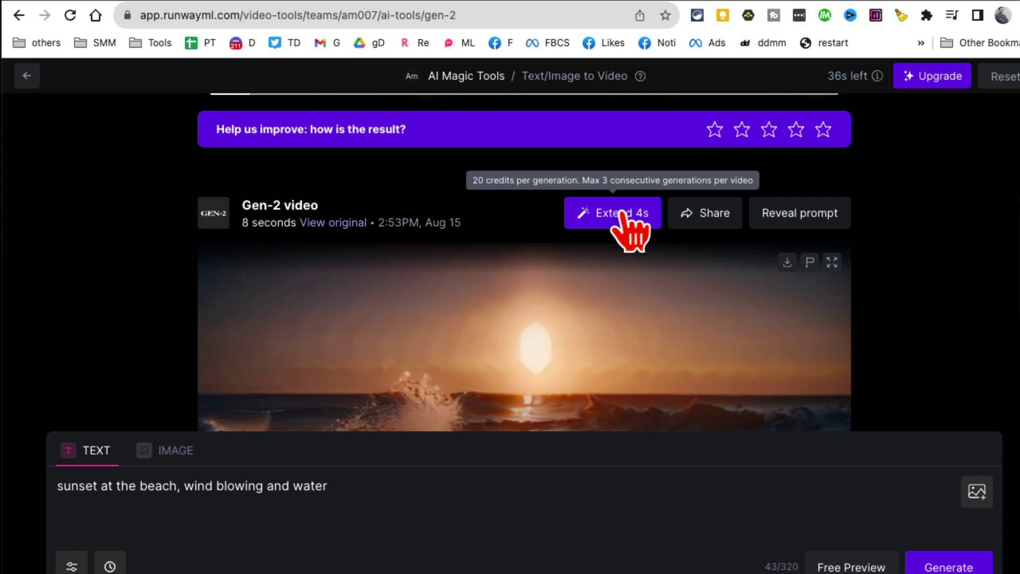
scroll(622, 218, down, 1)
scroll(627, 229, up, 6)
scroll(620, 215, down, 1)
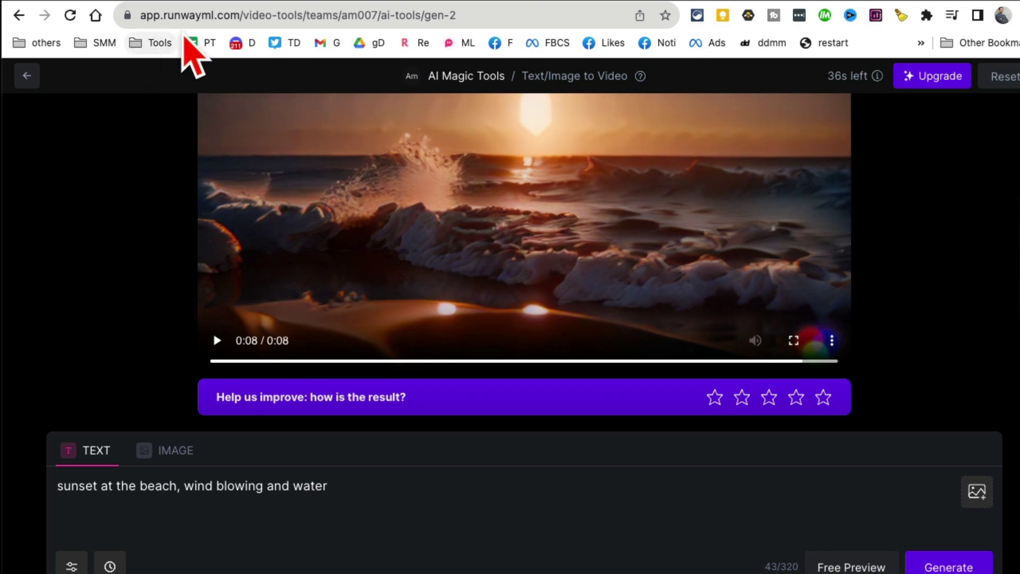
scroll(273, 175, down, 8)
scroll(273, 175, up, 4)
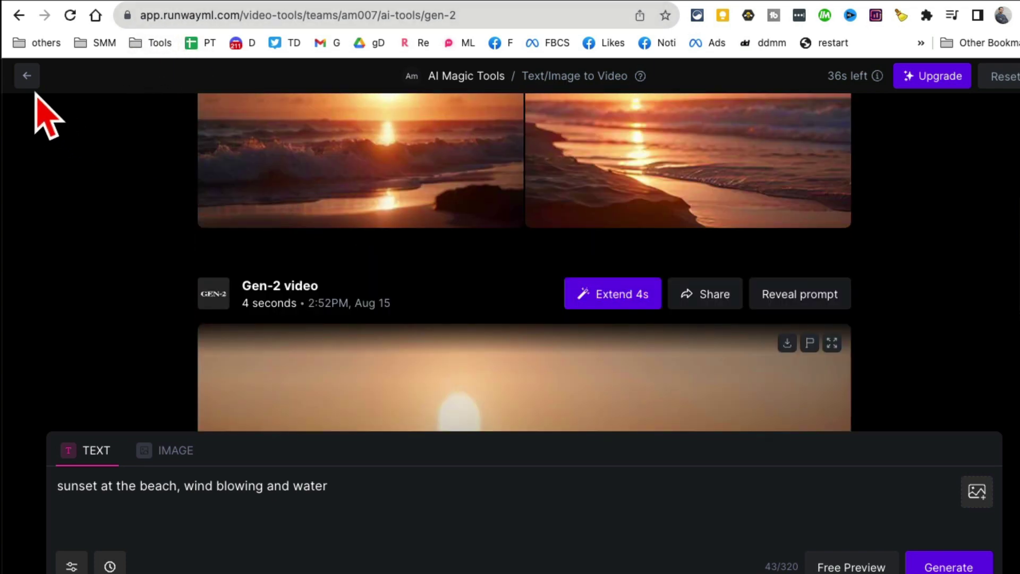
Go back to the Home dashboard and browse down through Popular AI Magic Tools and tutorials.
click(27, 75)
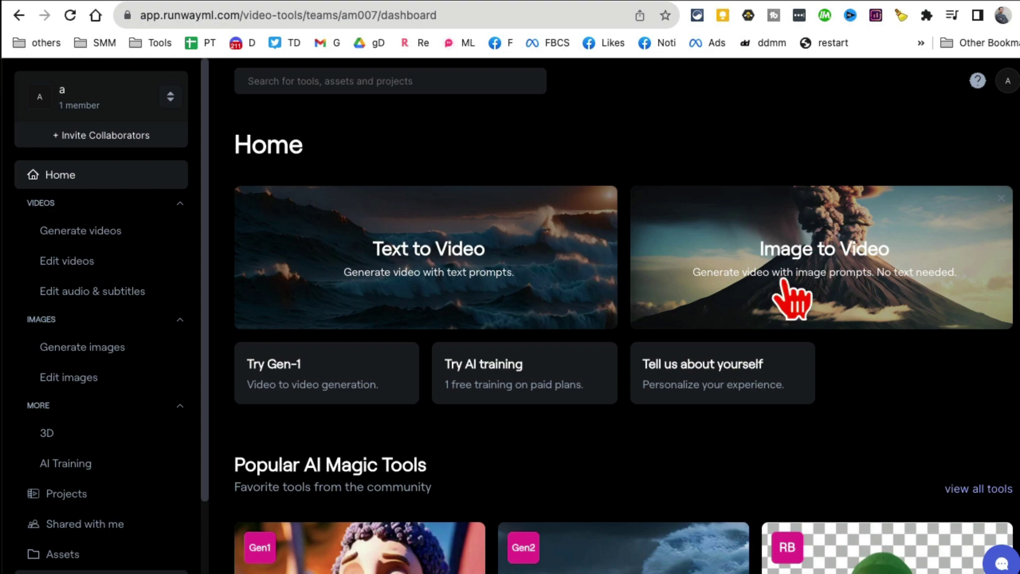
scroll(792, 298, down, 7)
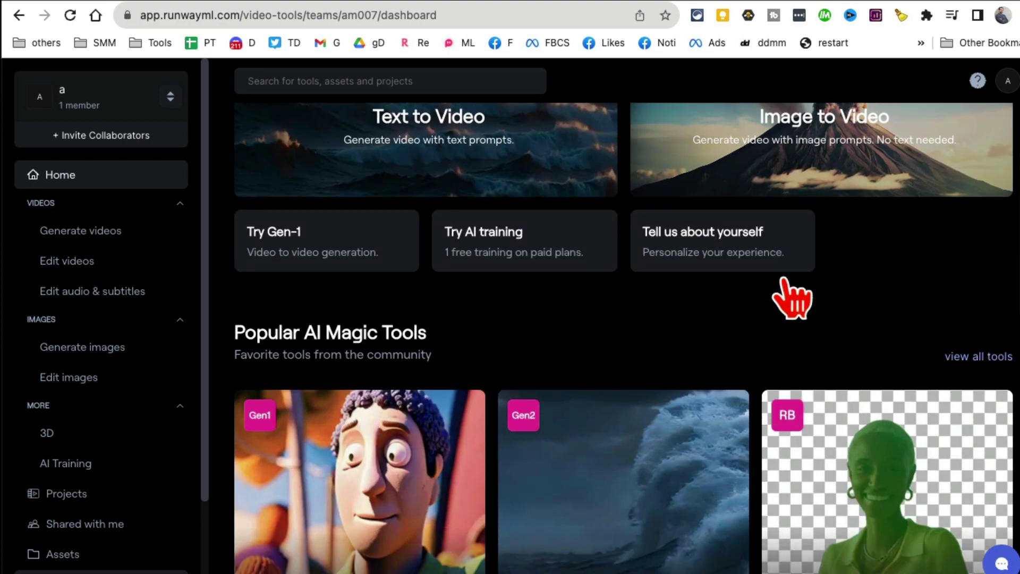
scroll(791, 298, down, 5)
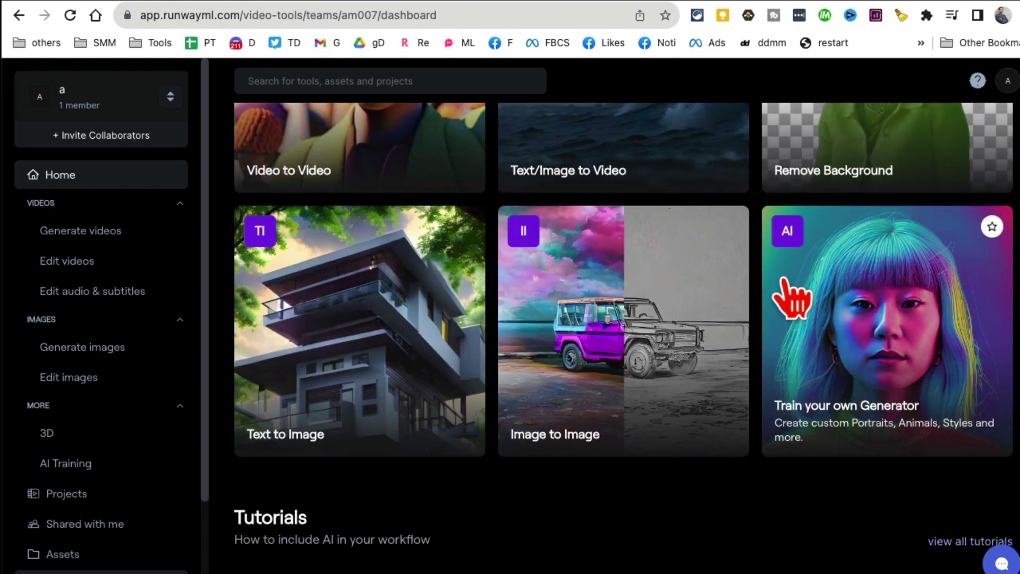
scroll(792, 298, down, 5)
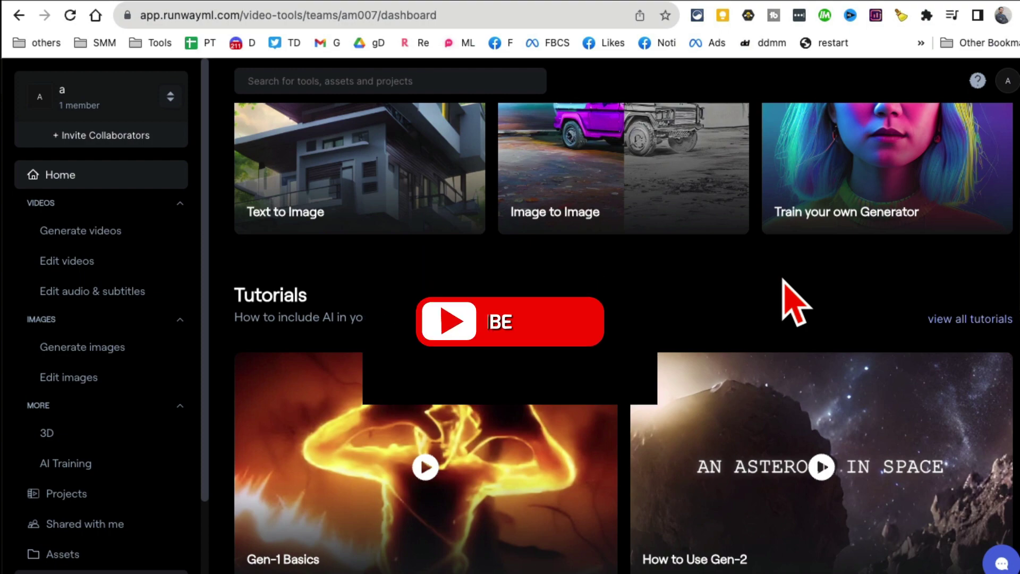
scroll(795, 303, down, 2)
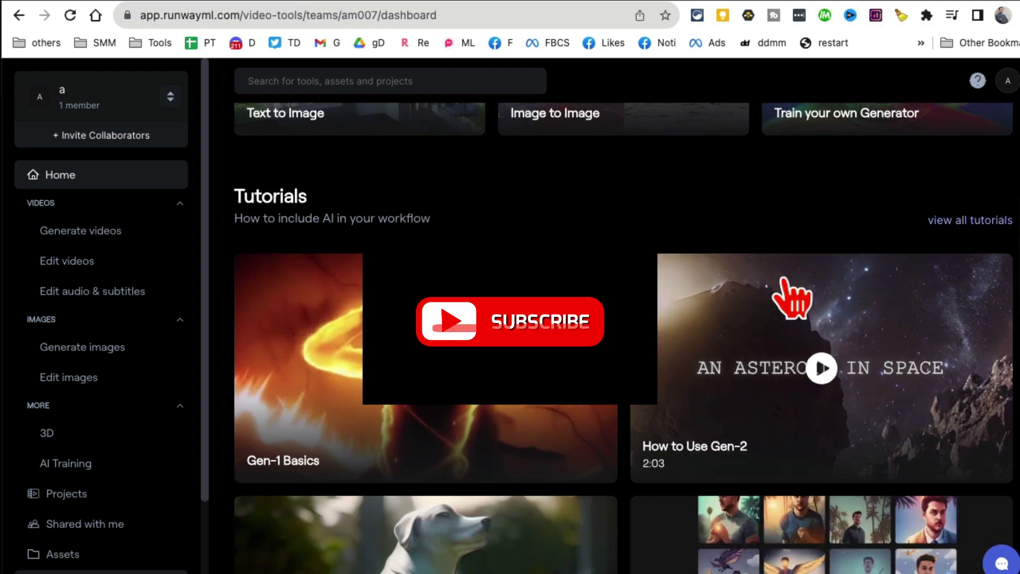
scroll(783, 279, down, 5)
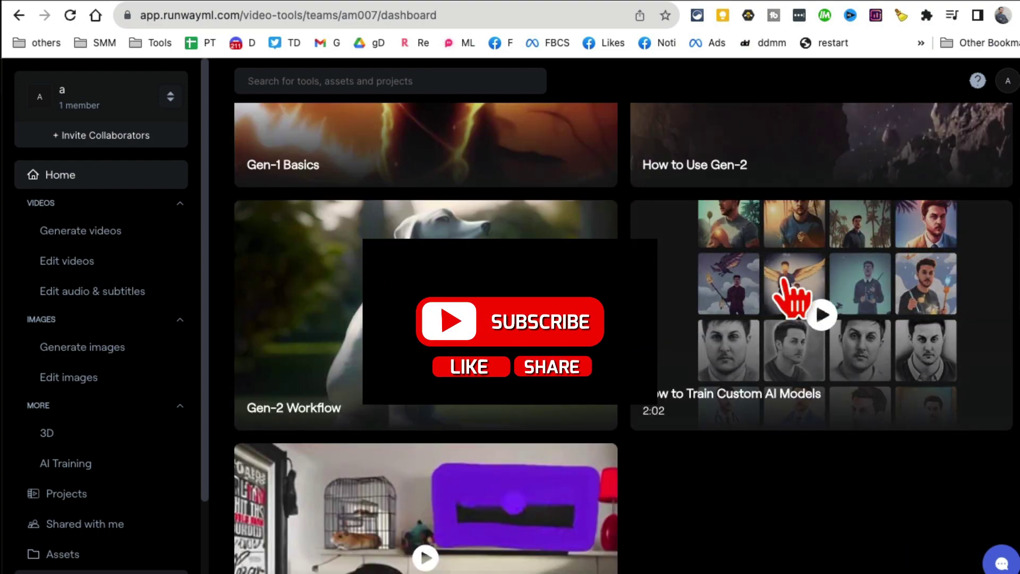